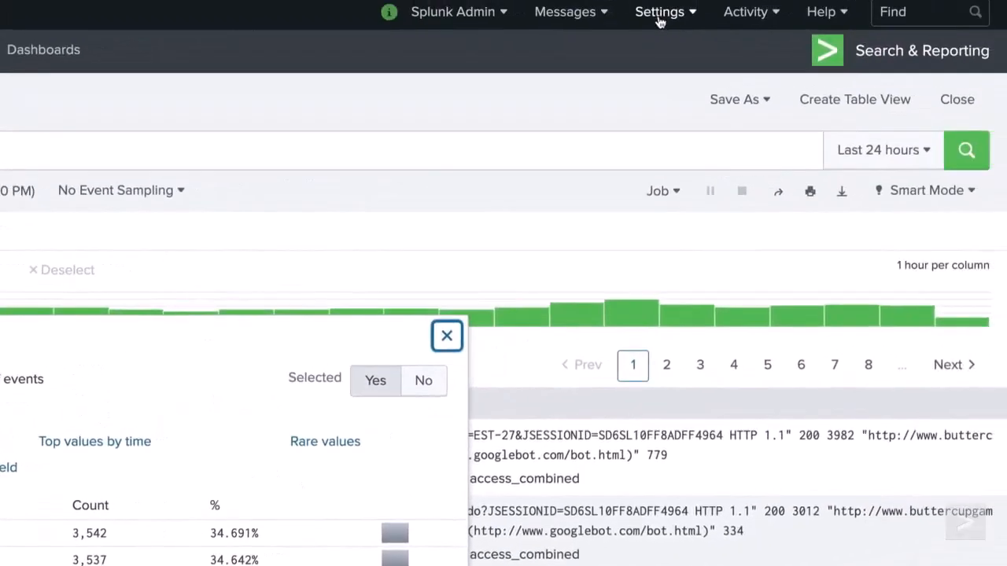
Step: Start a new role named sf_user that inherits from the user role
left_click(659, 22)
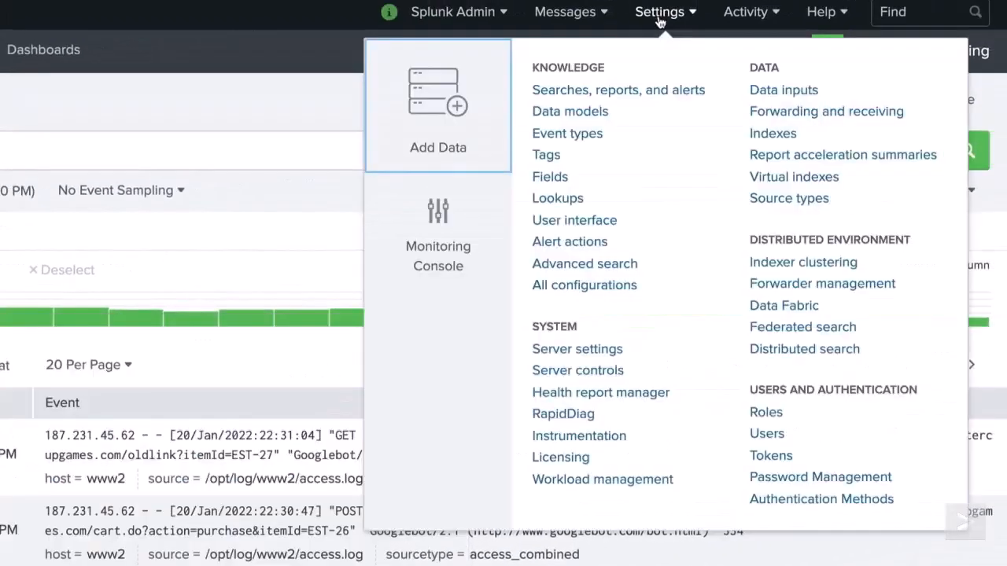
left_click(773, 417)
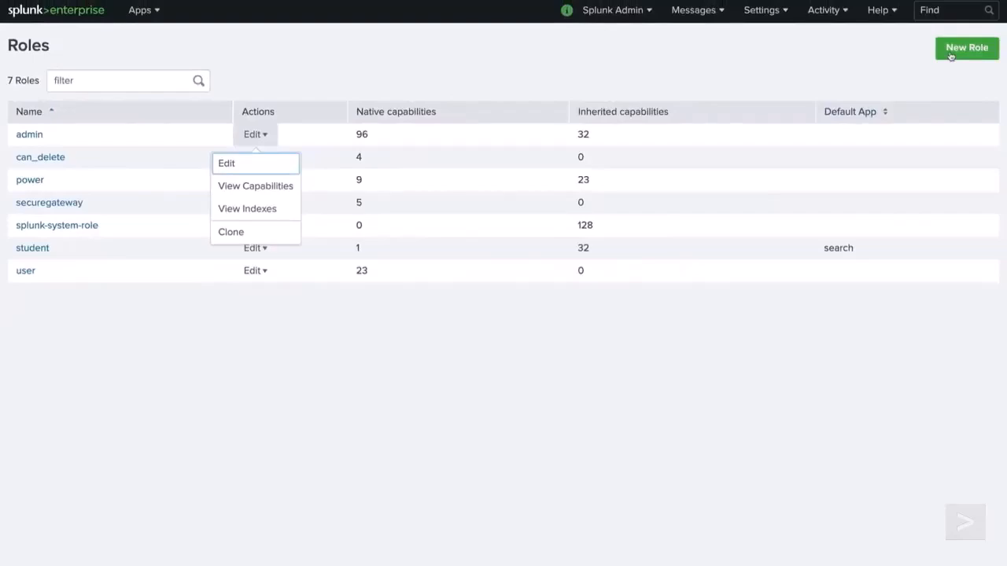
left_click(967, 48)
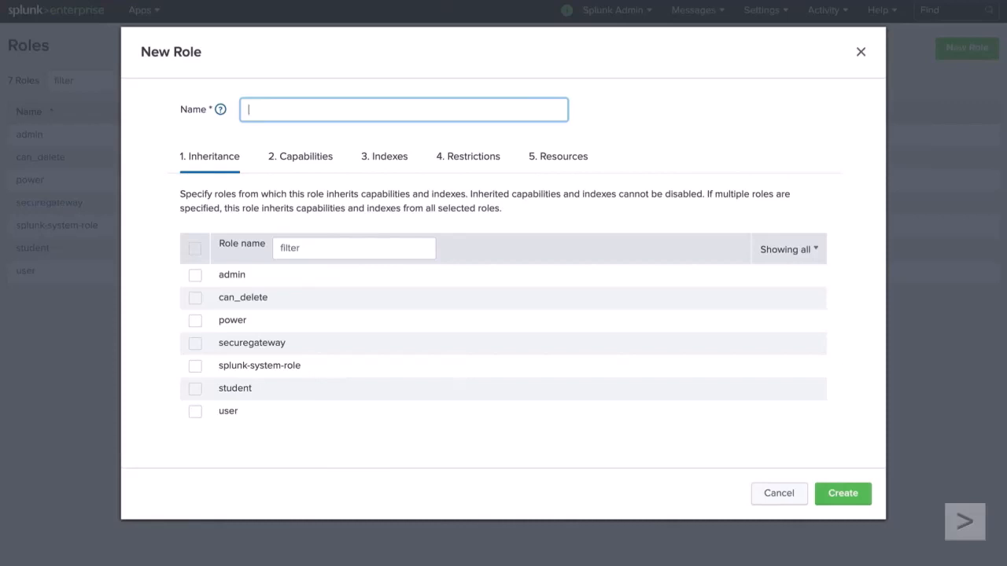
type("sf_user")
left_click(195, 411)
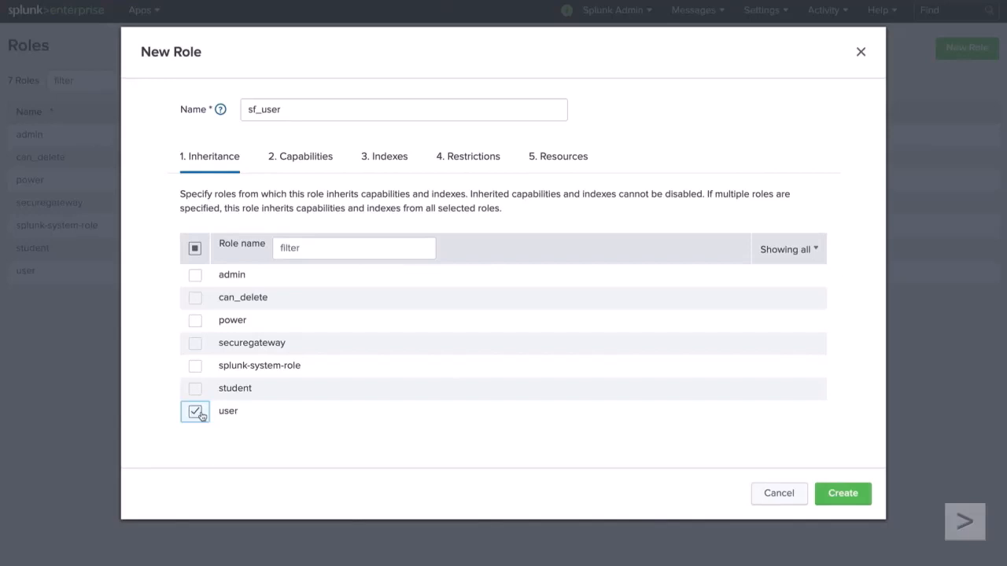
Step: Examine the list of capabilities for the new role, including which ones are inherited
left_click(321, 160)
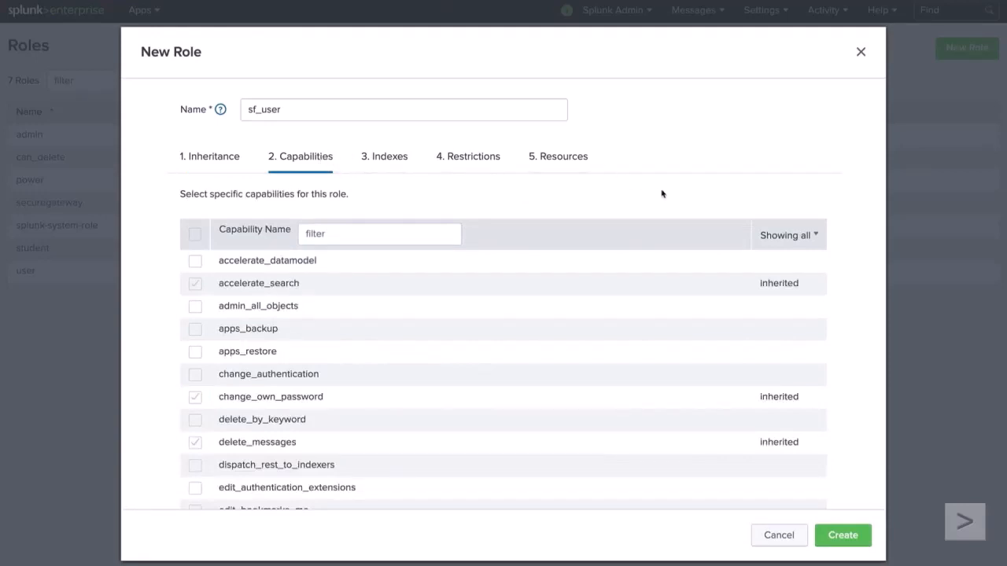
scroll(782, 299, "down", 5)
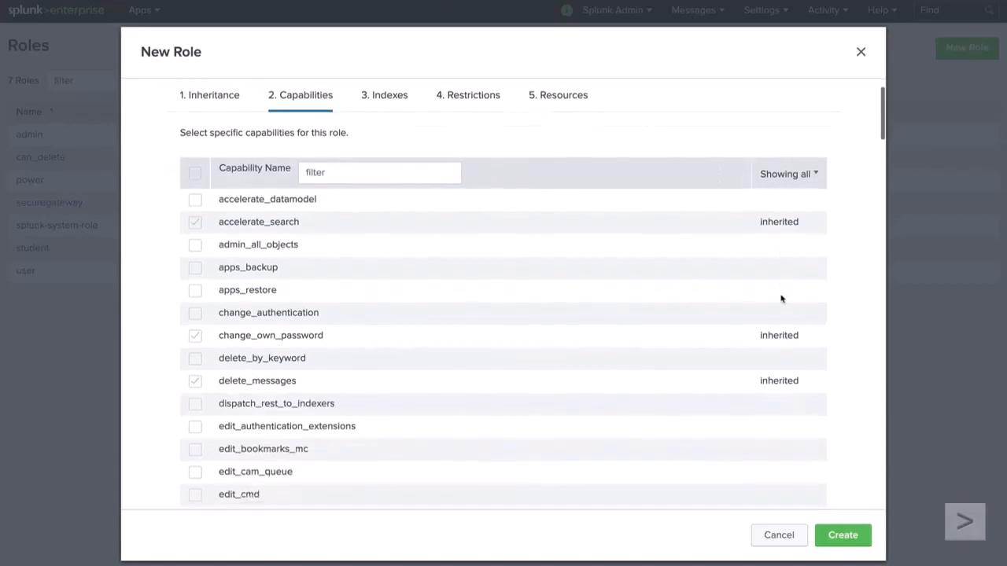
scroll(782, 299, "down", 4)
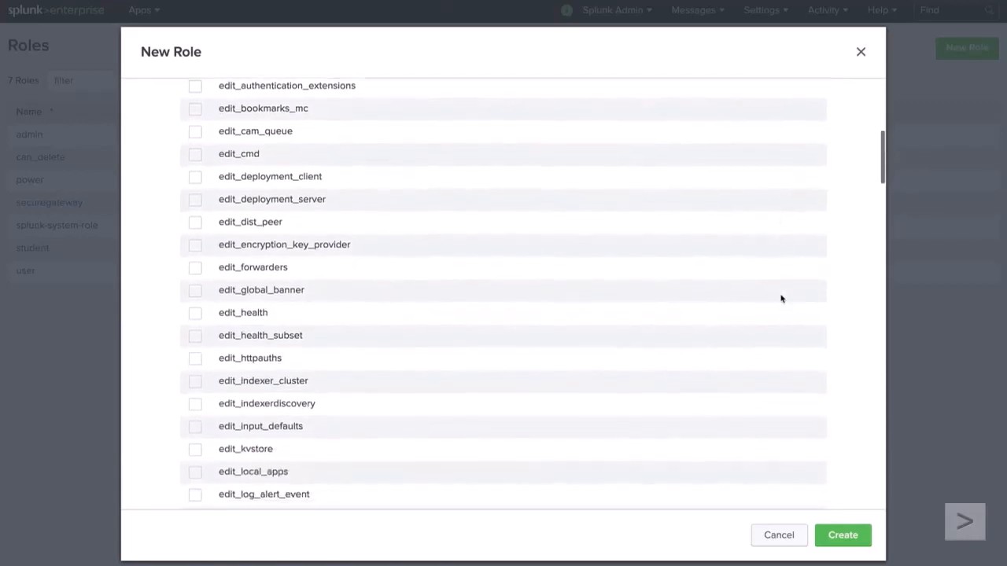
scroll(782, 299, "down", 4)
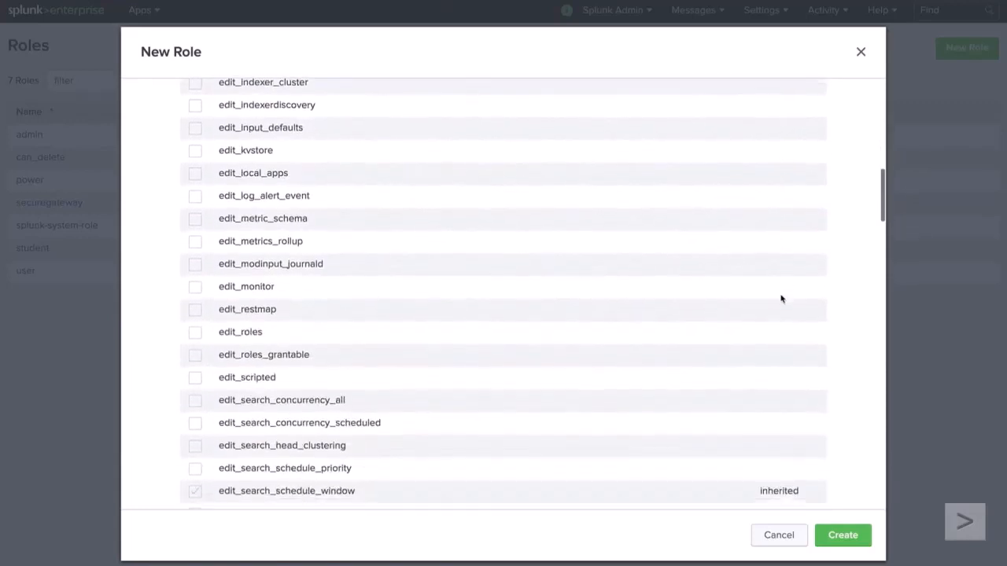
scroll(782, 299, "up", 15)
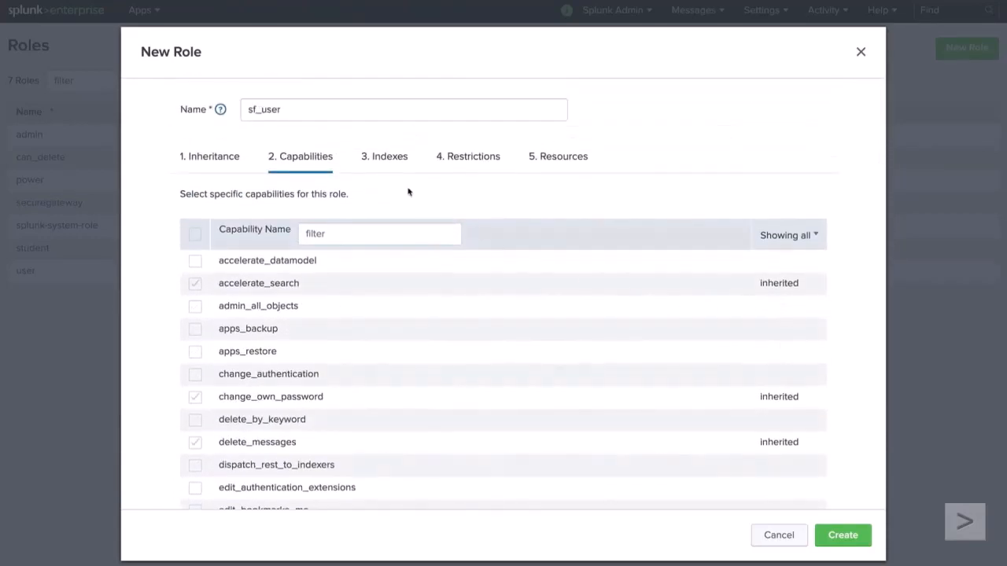
Step: Add the wildcard index w* to the role's indexes
left_click(390, 159)
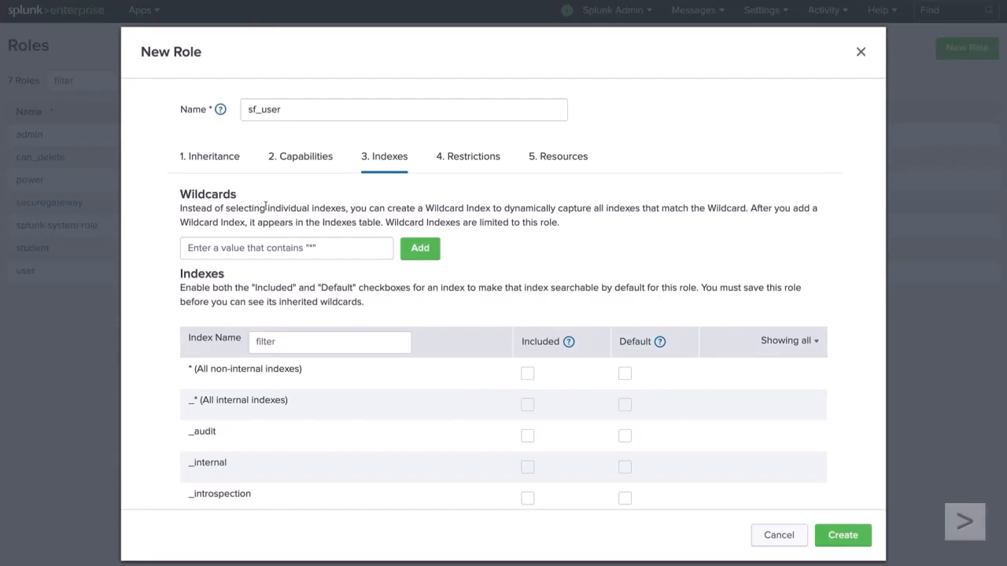
left_click(288, 250)
type("w*")
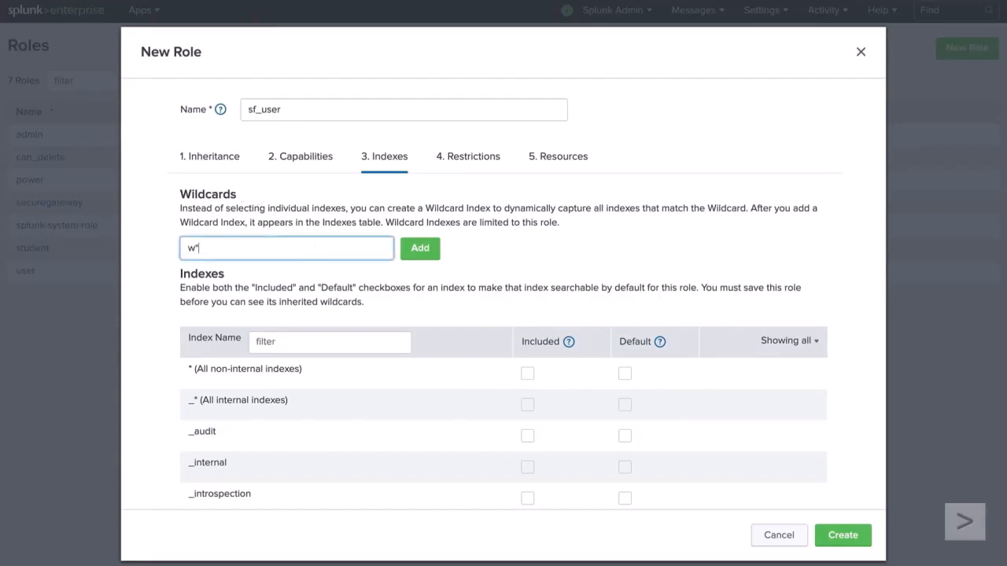
left_click(418, 250)
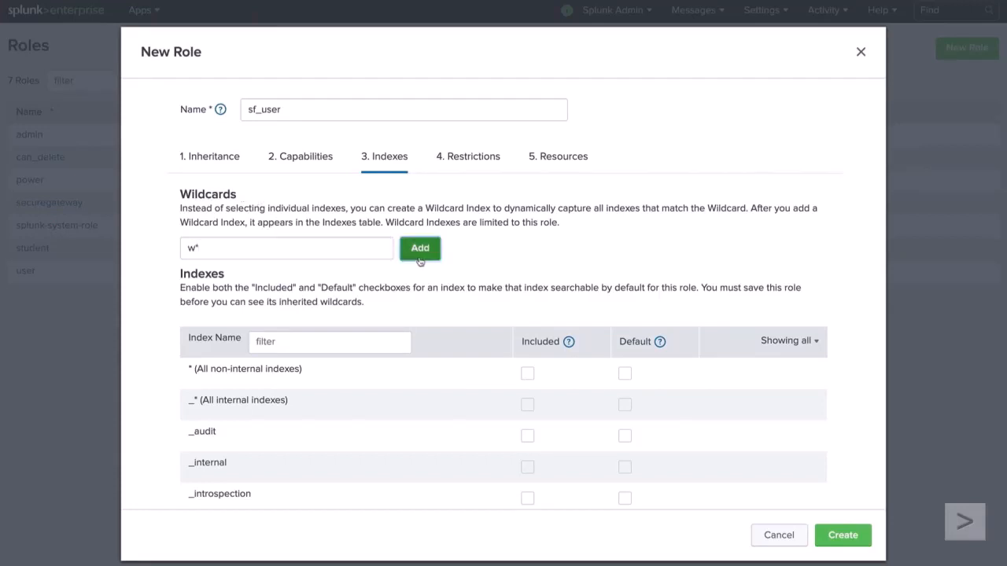
Step: Include all non-internal indexes (*) in the role's index access
scroll(432, 459, "down", 1)
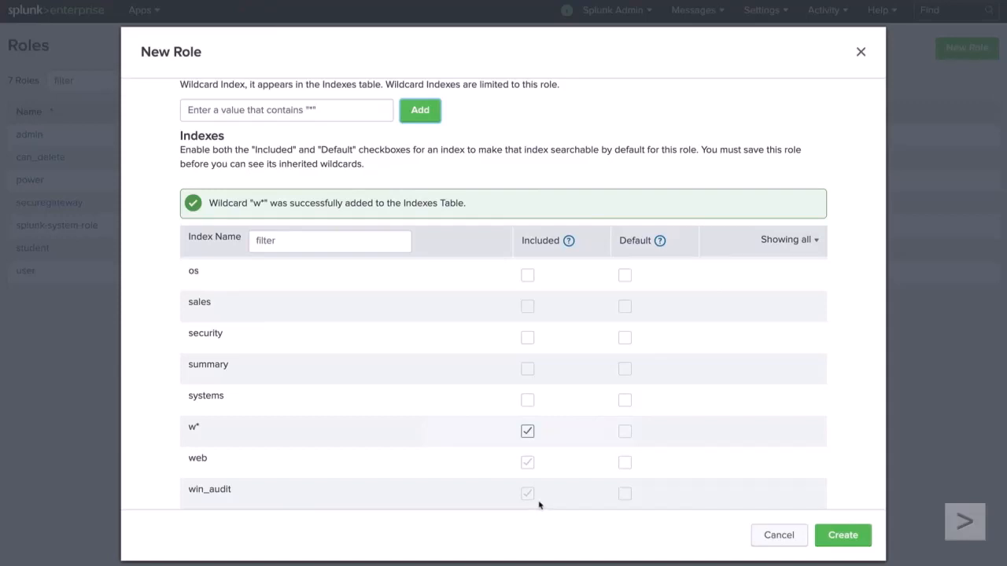
scroll(538, 505, "up", 10)
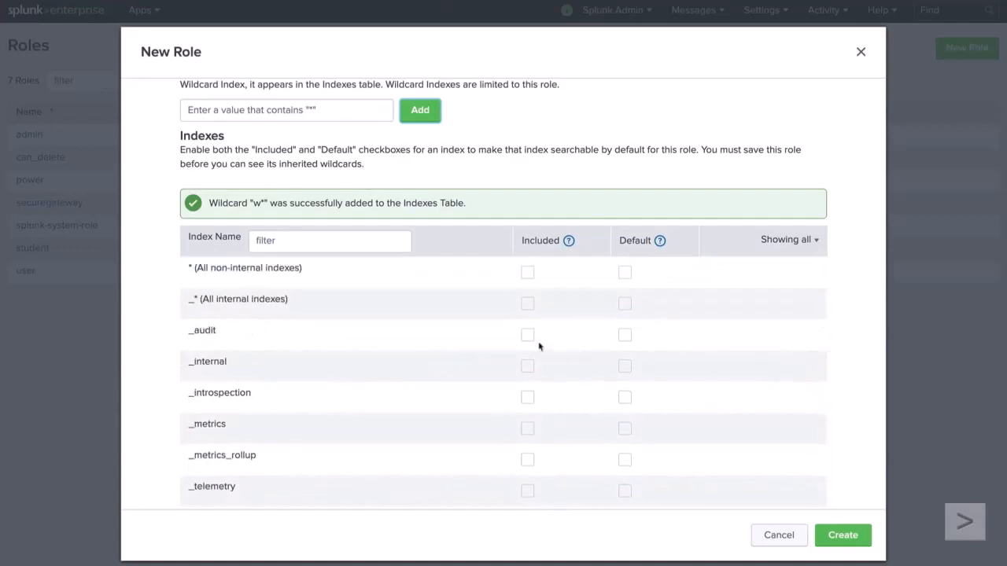
left_click(530, 274)
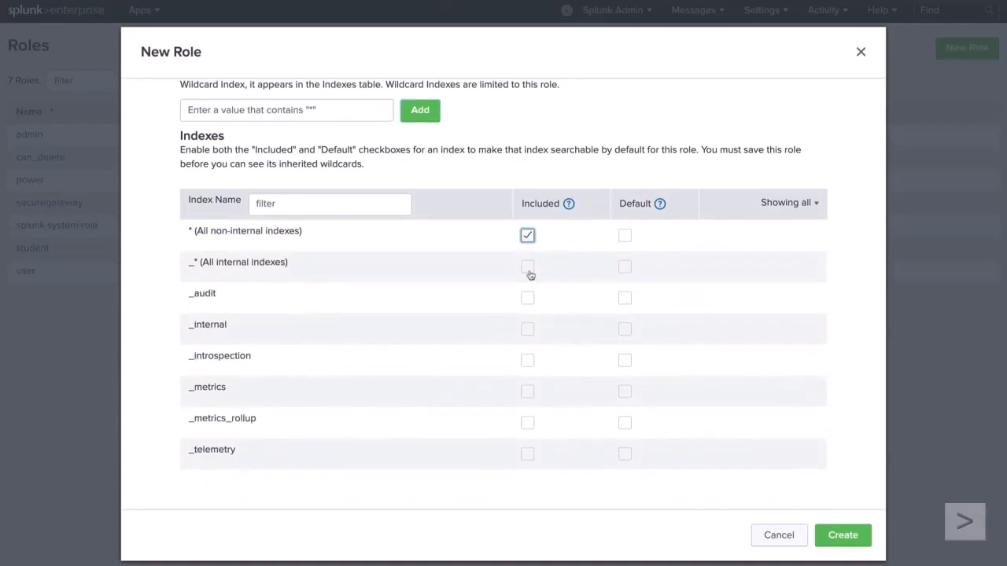
scroll(530, 275, "up", 3)
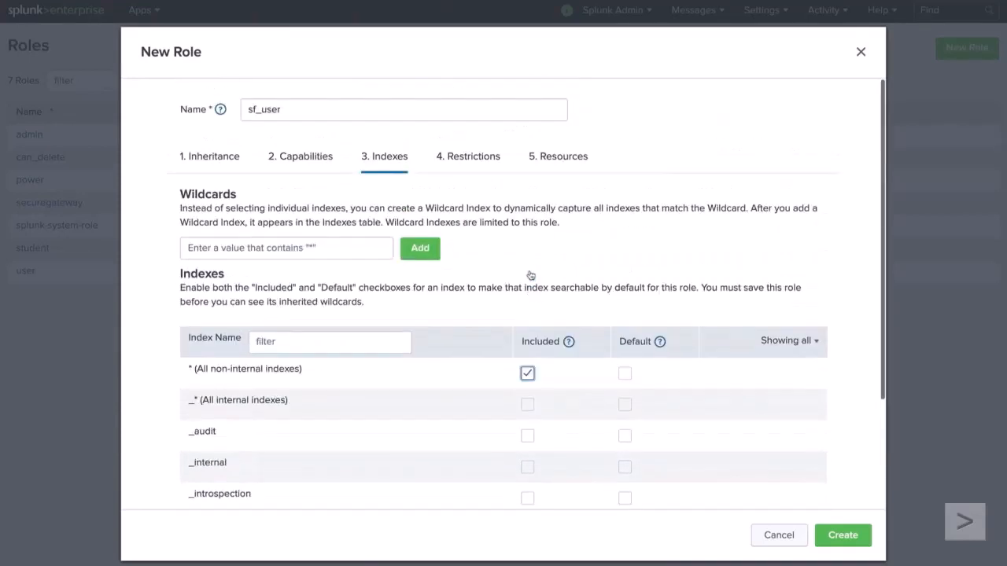
Step: Open the role's search restrictions at the search filter generator
left_click(469, 157)
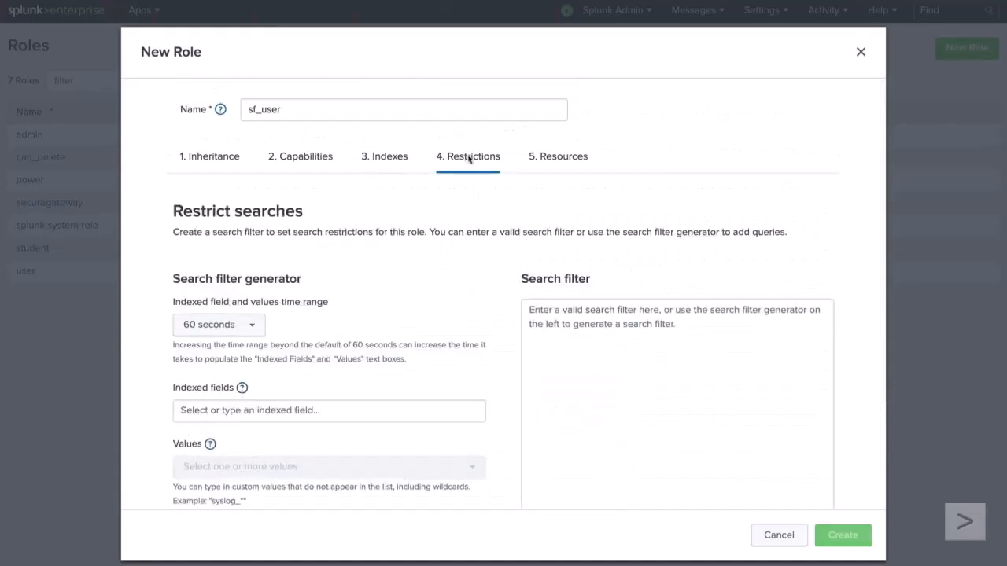
scroll(469, 158, "down", 3)
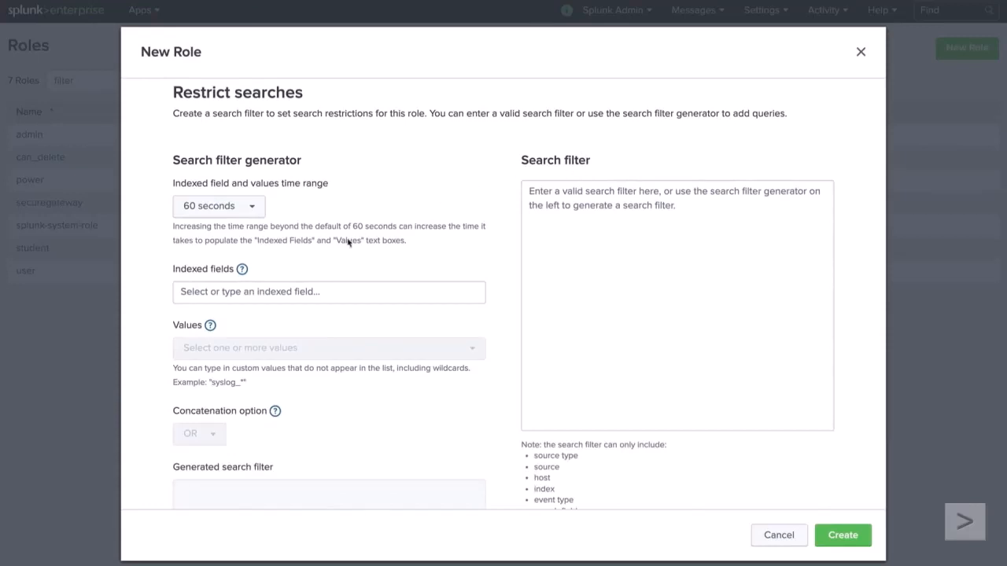
left_click(313, 291)
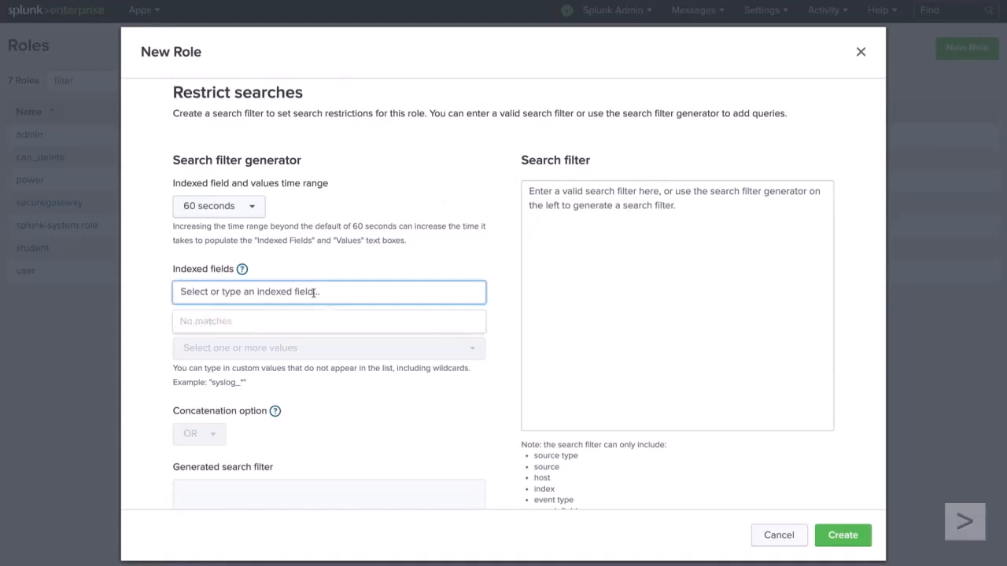
type("host")
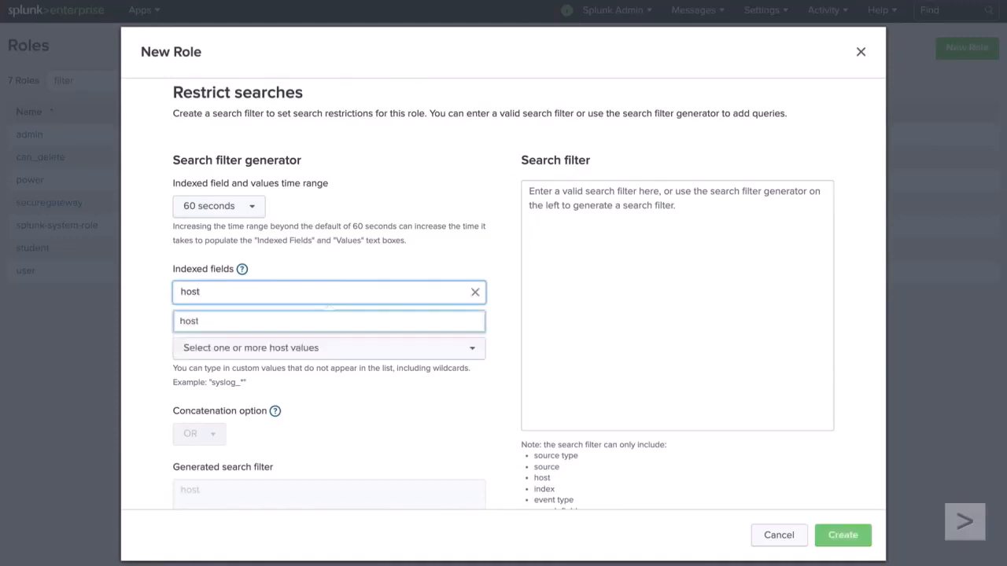
left_click(285, 321)
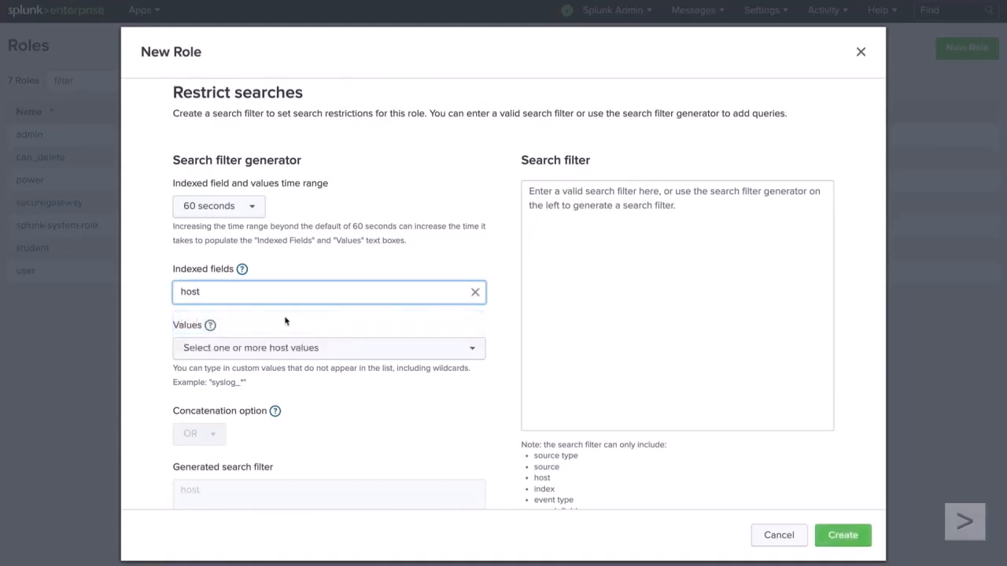
left_click(316, 352)
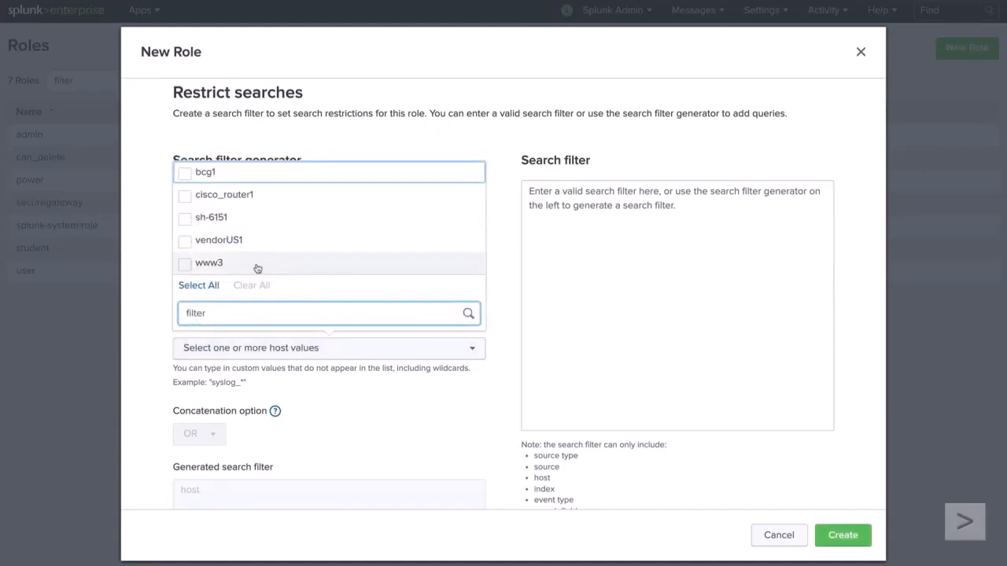
left_click(150, 239)
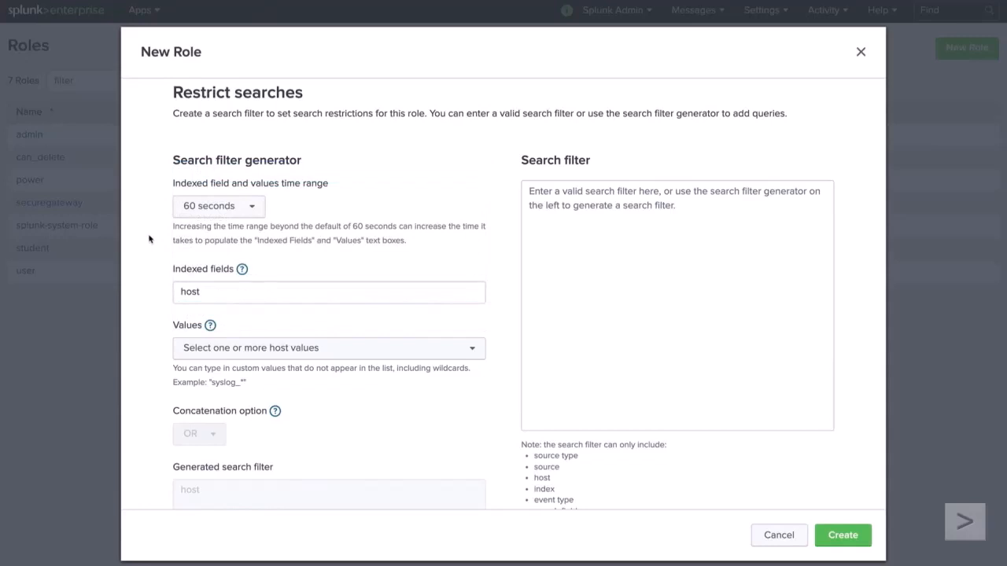
Step: Set the search filter generator's time range to one hour and its indexed field to host
left_click(217, 208)
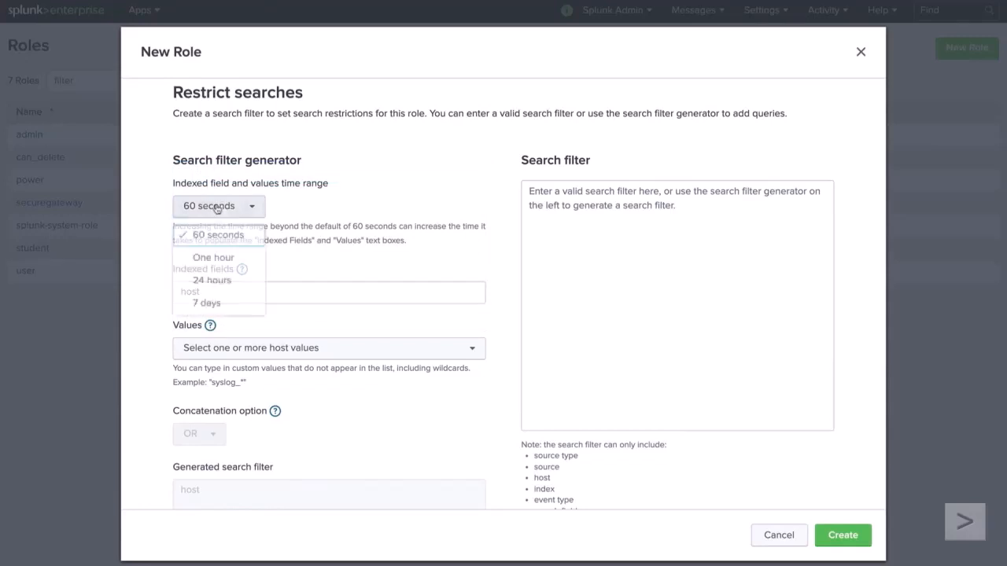
left_click(241, 261)
left_click(286, 292)
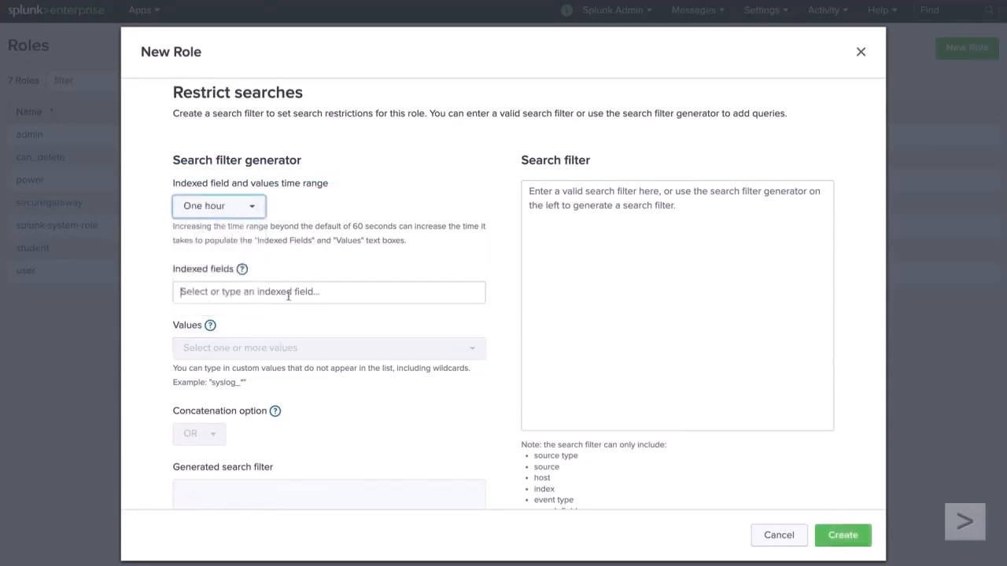
type("host")
left_click(251, 330)
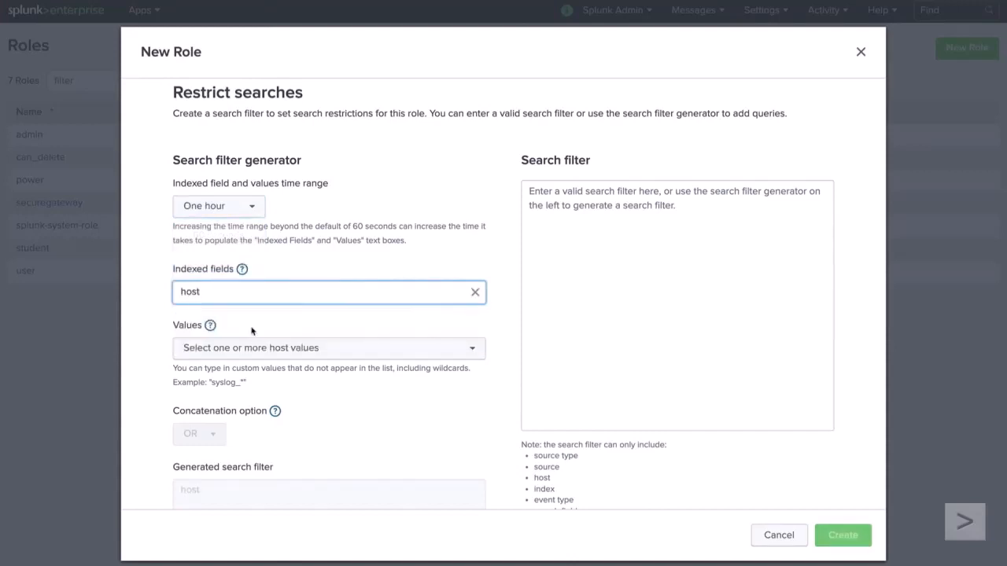
Step: Choose the host values www1 and www2 and add the generated condition to the role's search filter
left_click(277, 348)
type("ww")
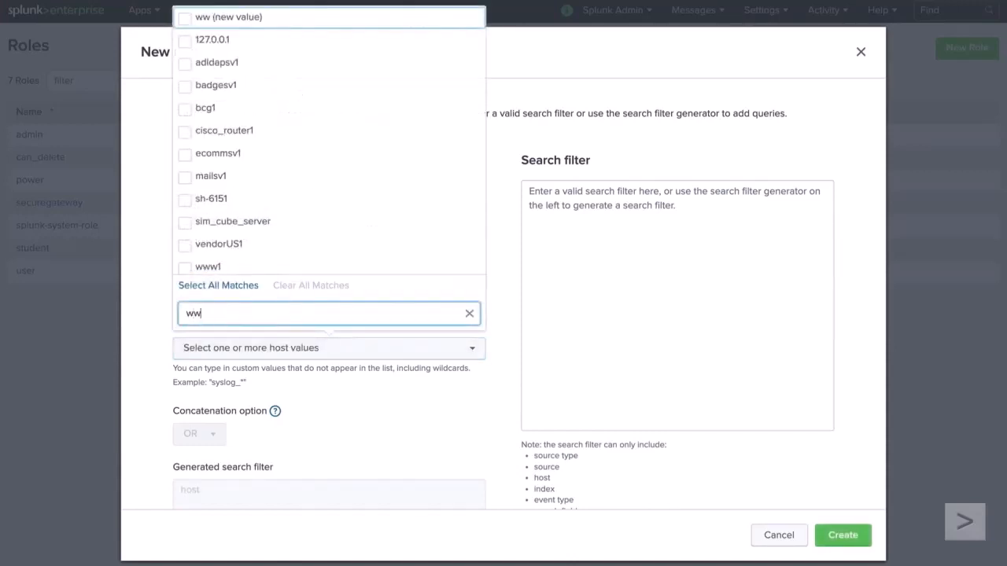
left_click(185, 218)
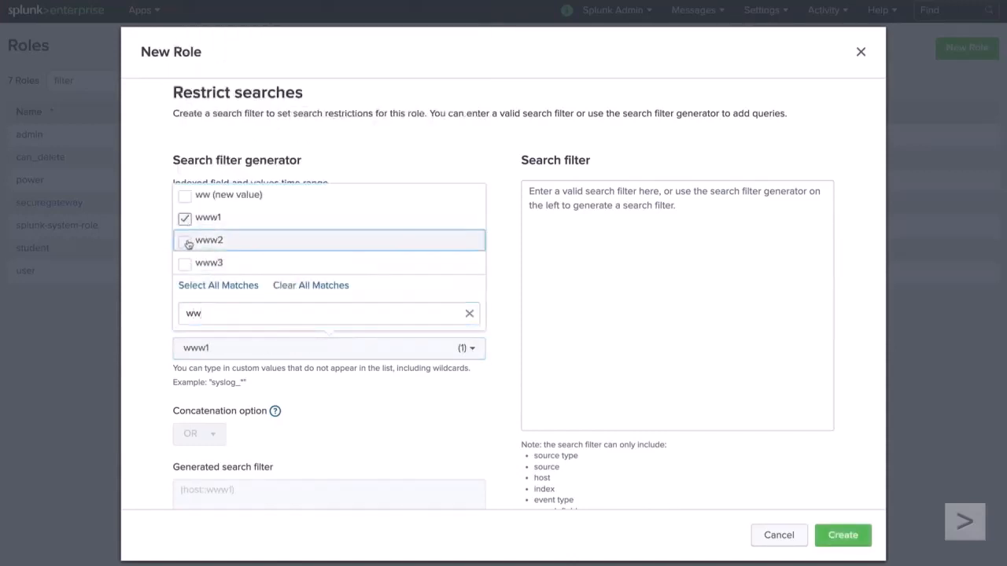
left_click(189, 242)
left_click(505, 362)
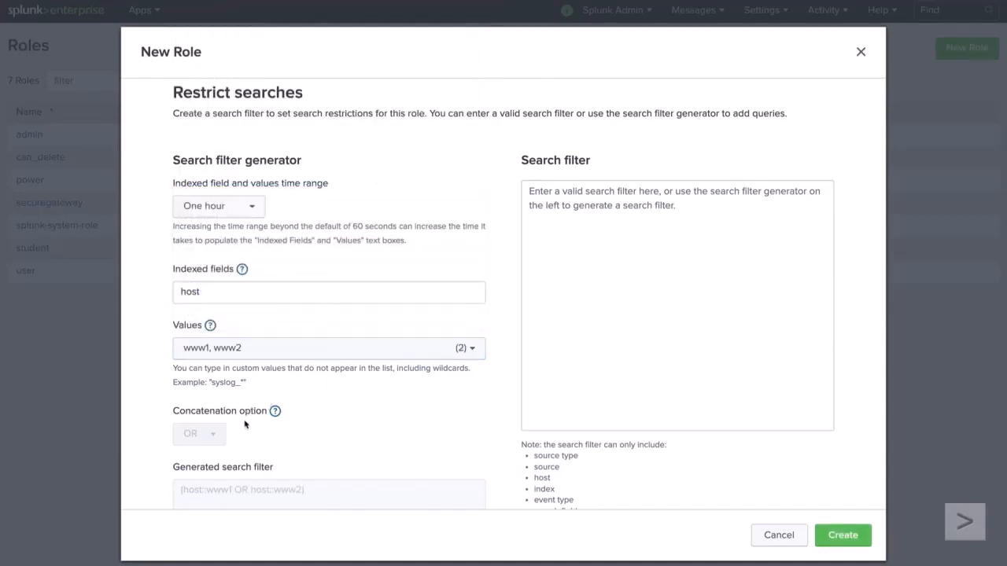
scroll(243, 426, "down", 3)
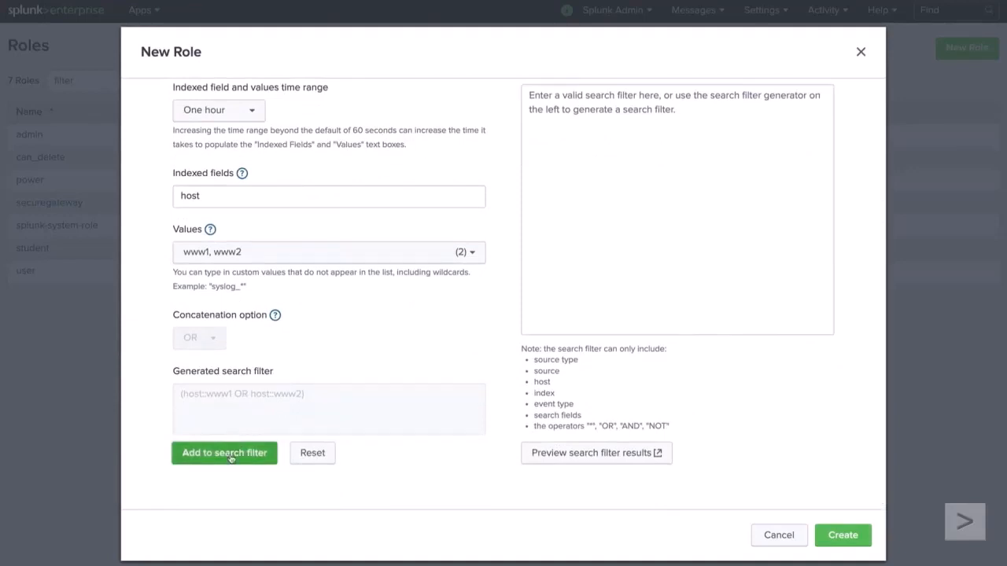
left_click(231, 454)
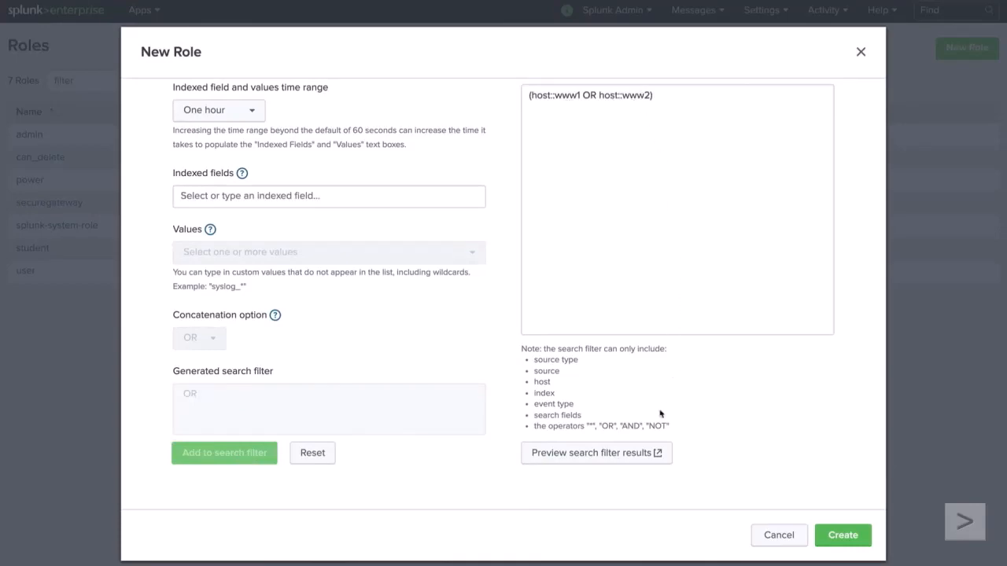
Step: Check the host values in a preview of the search filter results, close the preview and create the role
left_click(638, 458)
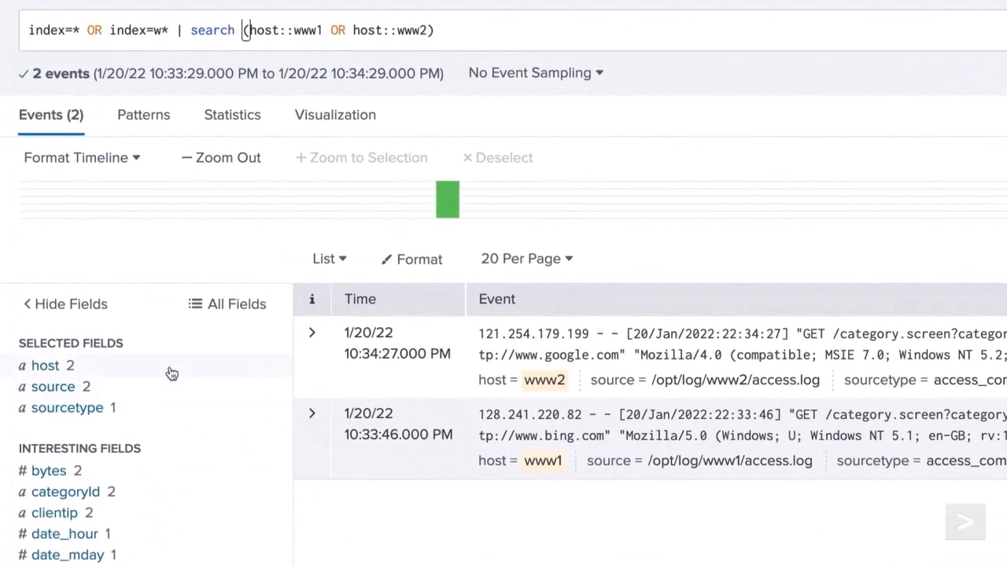
left_click(171, 373)
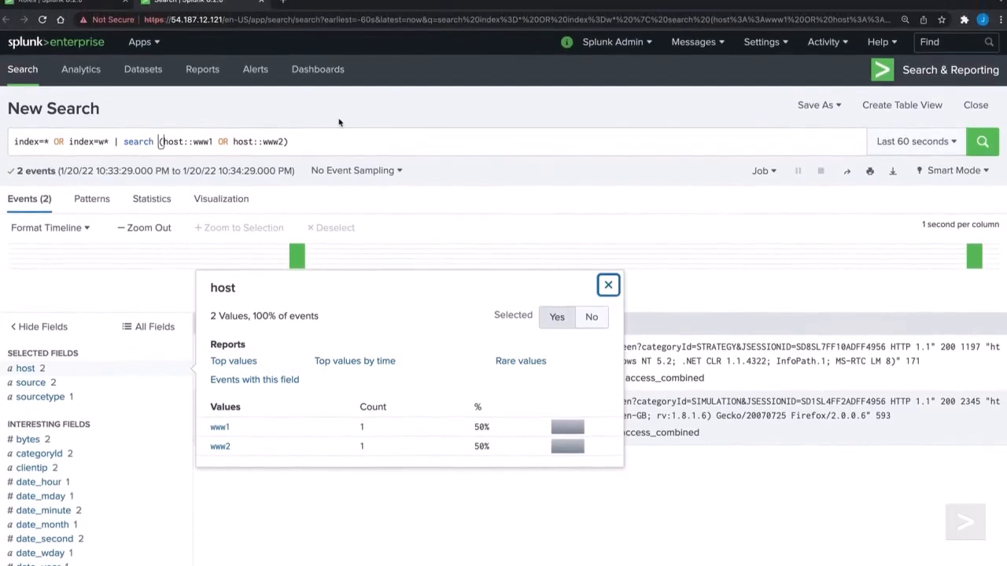
left_click(262, 10)
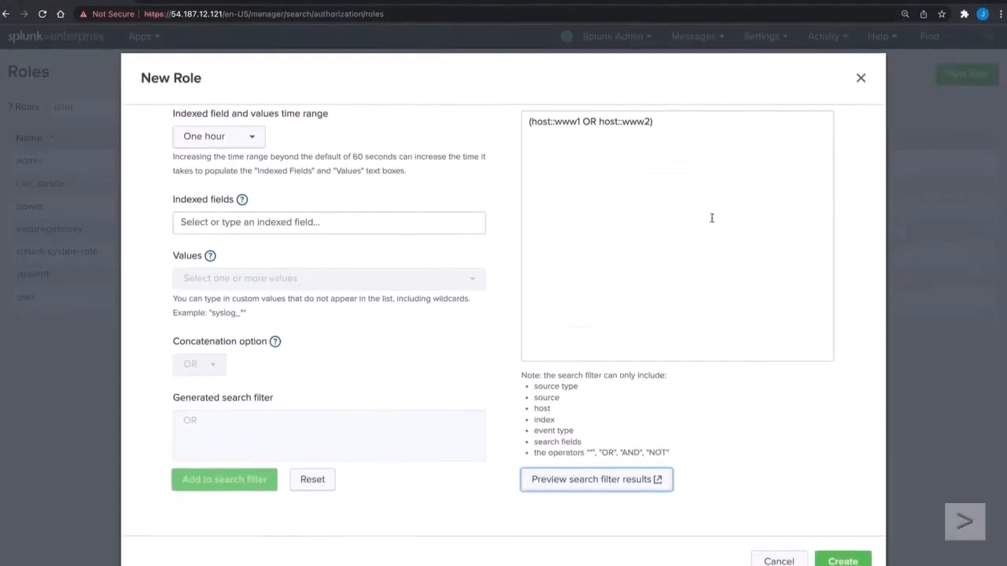
left_click(838, 538)
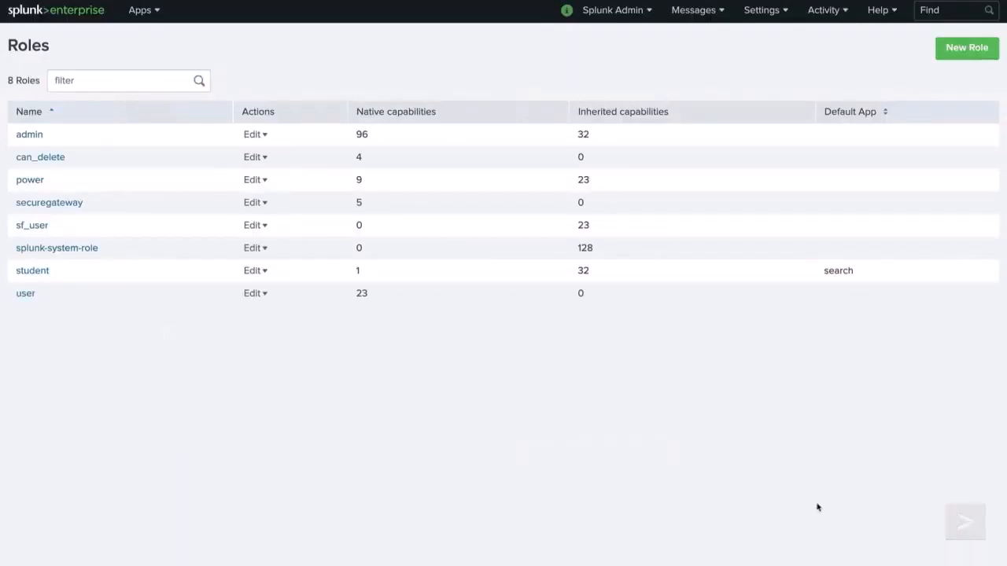
Step: Start a new user account named sf_user_01 and enter and confirm its account password
left_click(761, 10)
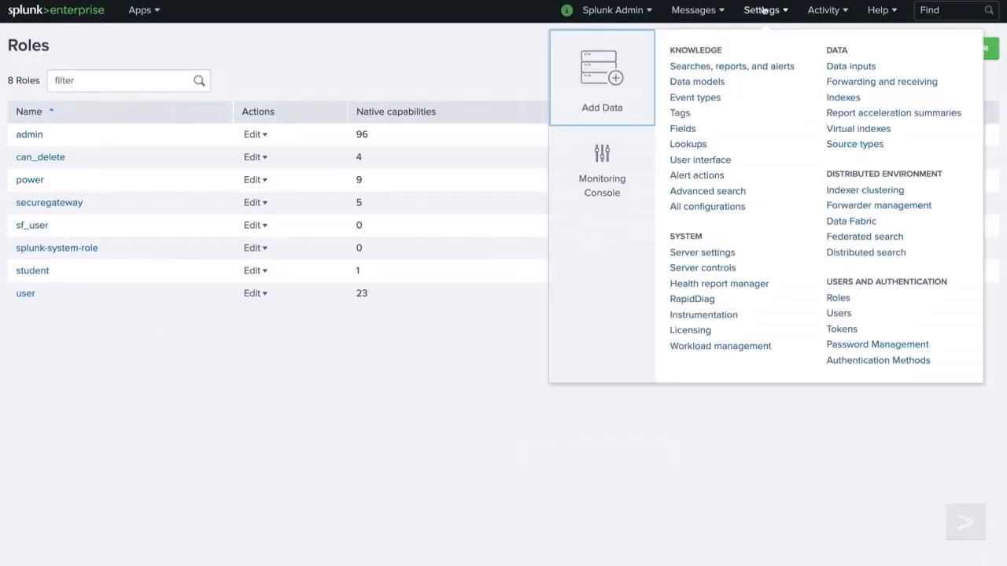
left_click(838, 314)
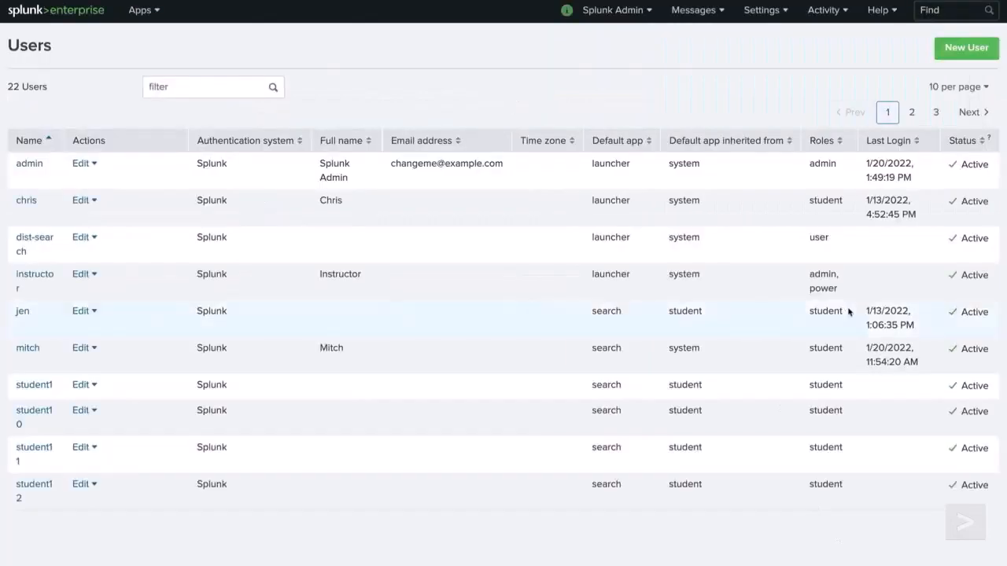
left_click(965, 45)
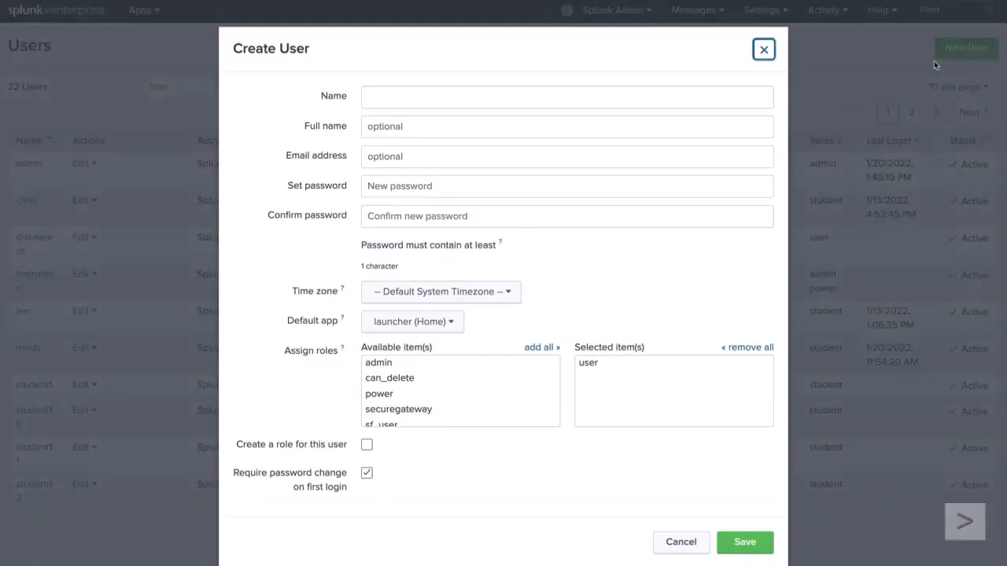
left_click(730, 93)
type("sf_user_01")
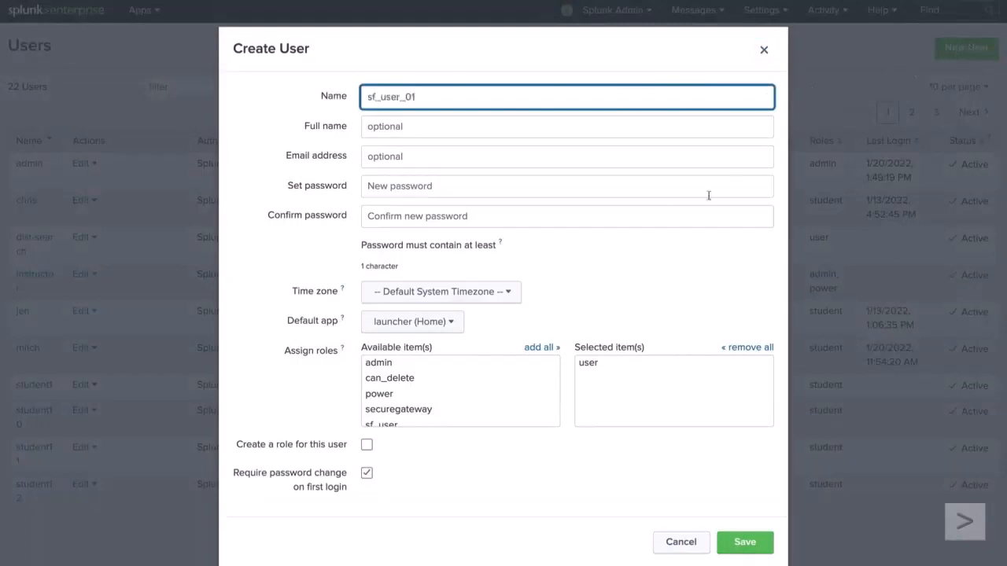
left_click(583, 191)
type("password")
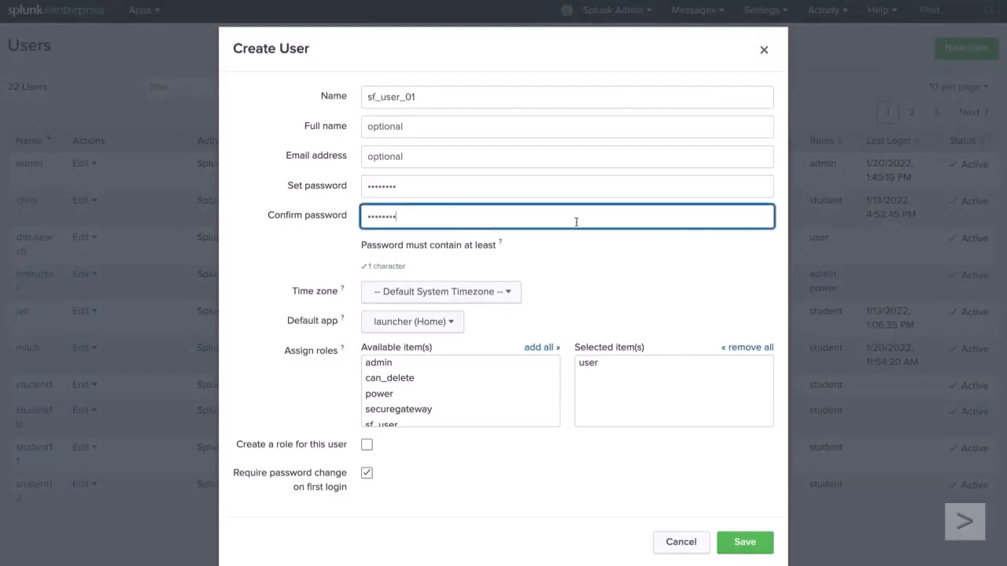
Step: Assign the role sf_user in place of user, turn off the required password change on first login, and save the new user
scroll(470, 389, "down", 2)
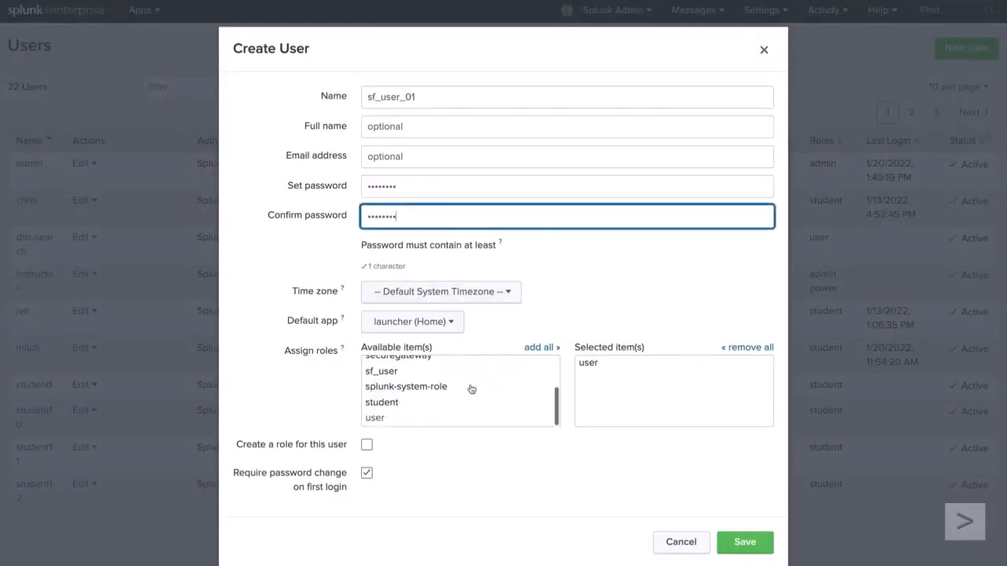
left_click(445, 375)
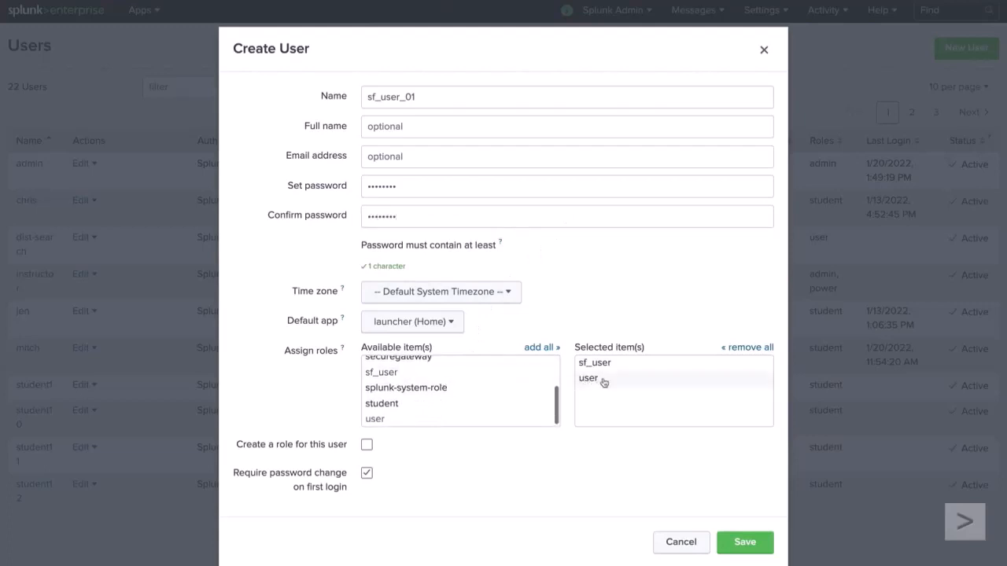
left_click(604, 379)
left_click(367, 474)
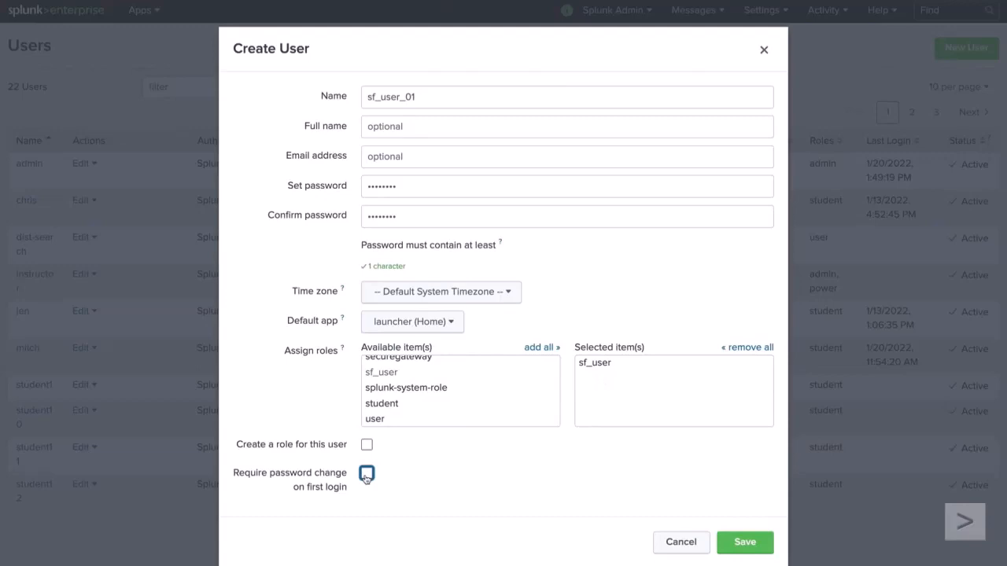
left_click(770, 544)
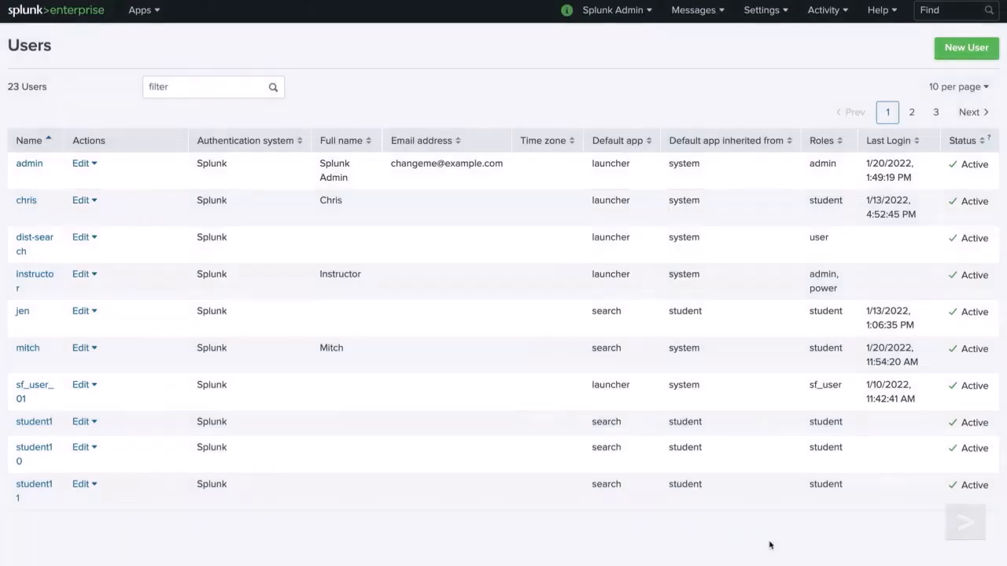
Step: Log out of the admin account and sign in as sf_user_01 with the account password
left_click(612, 10)
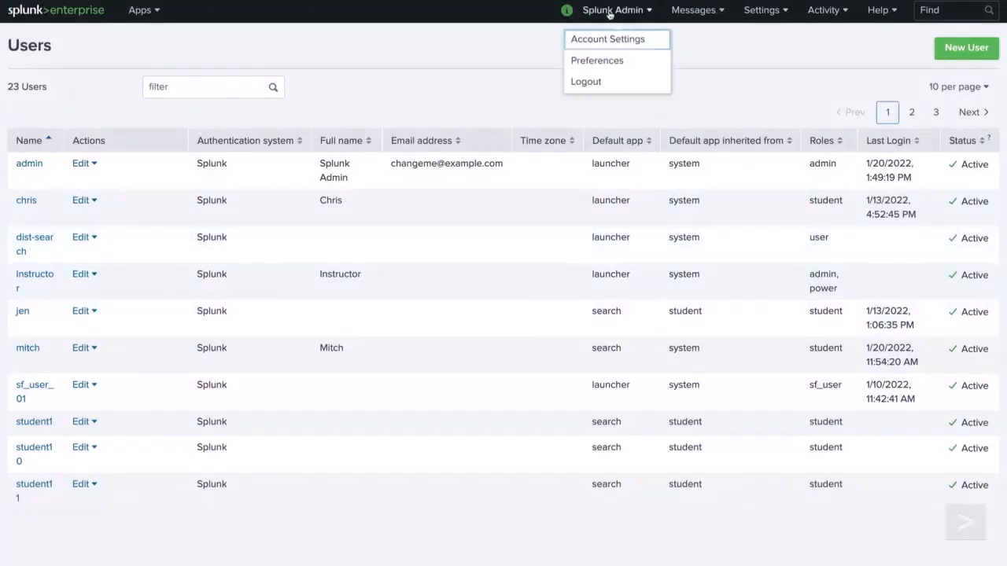
left_click(591, 81)
type("sf_user_01")
key("Tab")
type("********")
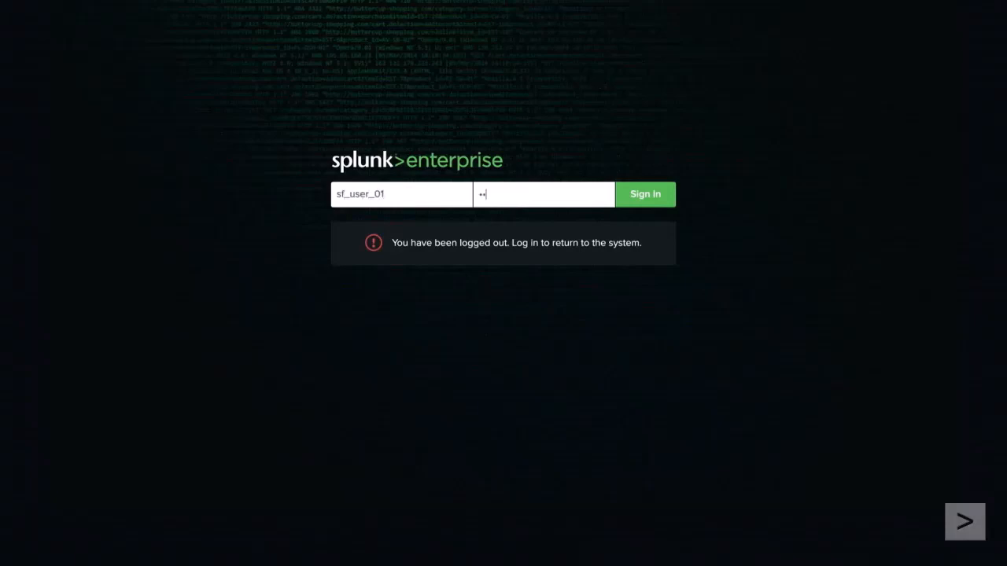
left_click(631, 203)
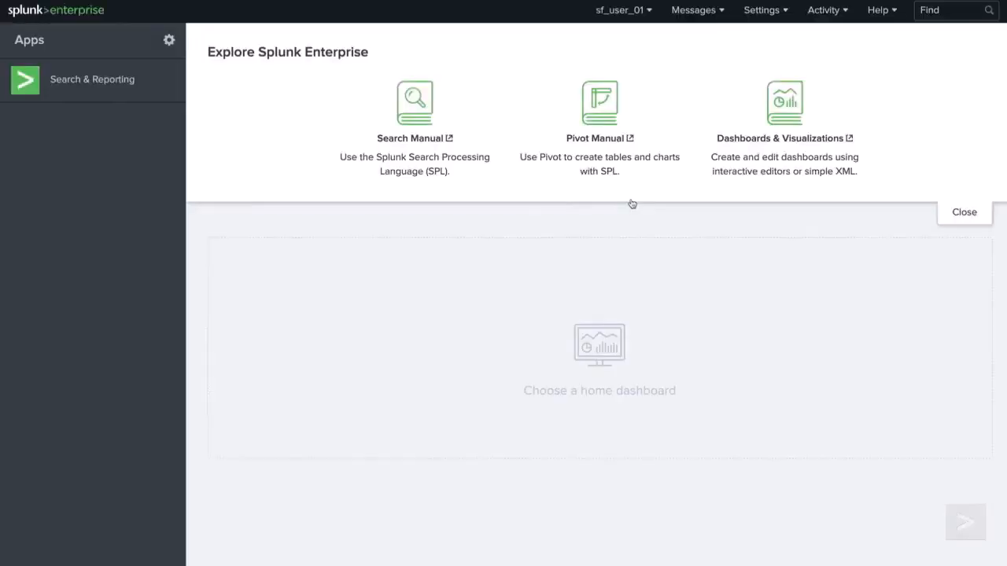
Step: Run the search index=web over the last 24 hours in Search & Reporting and examine the values of the host field
left_click(125, 94)
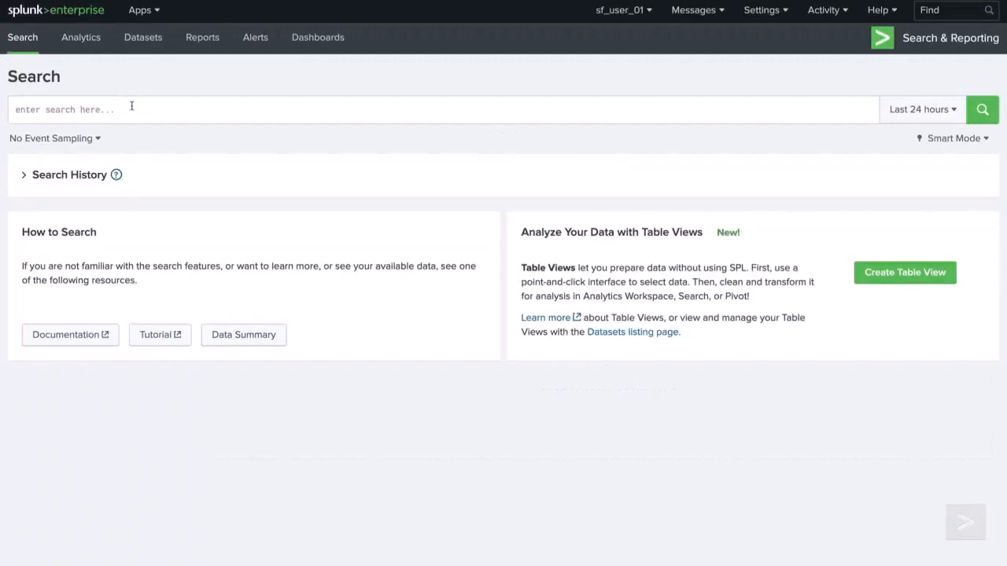
left_click(131, 107)
type("index=web")
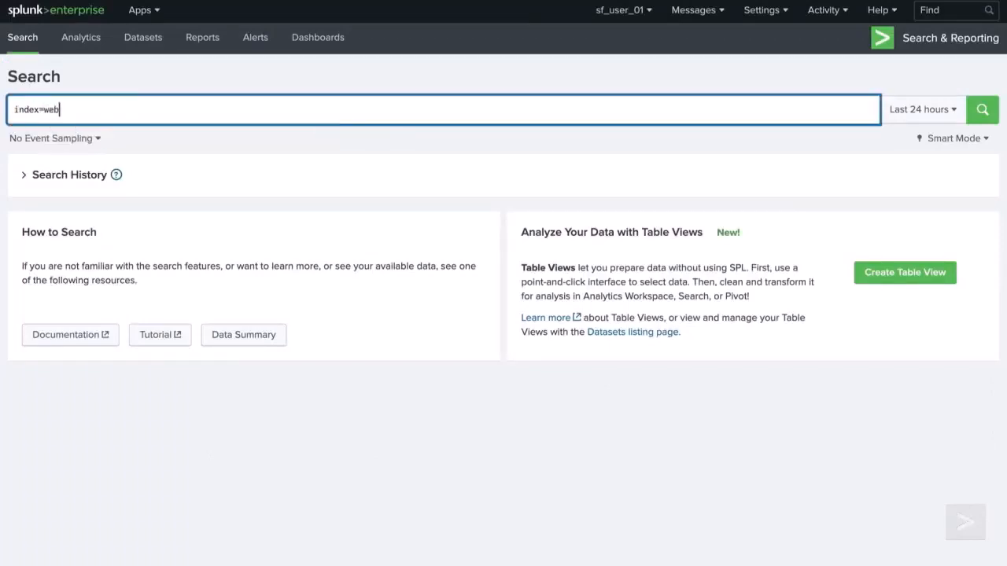
left_click(978, 116)
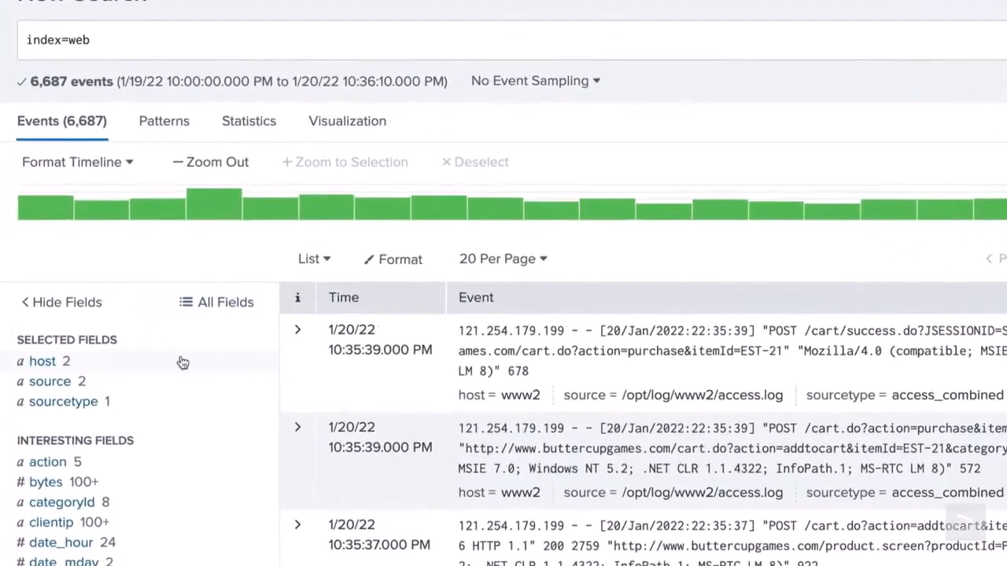
left_click(182, 361)
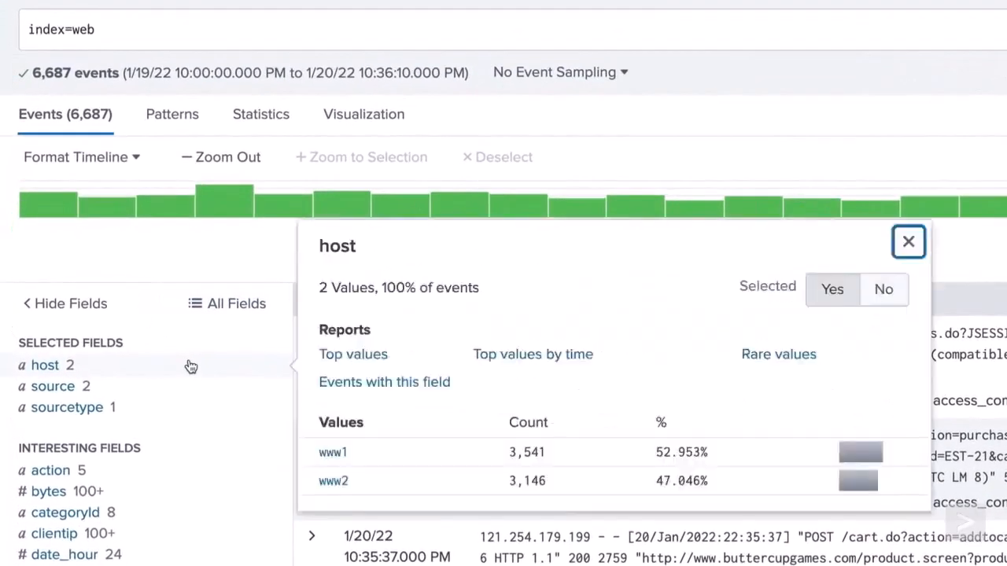